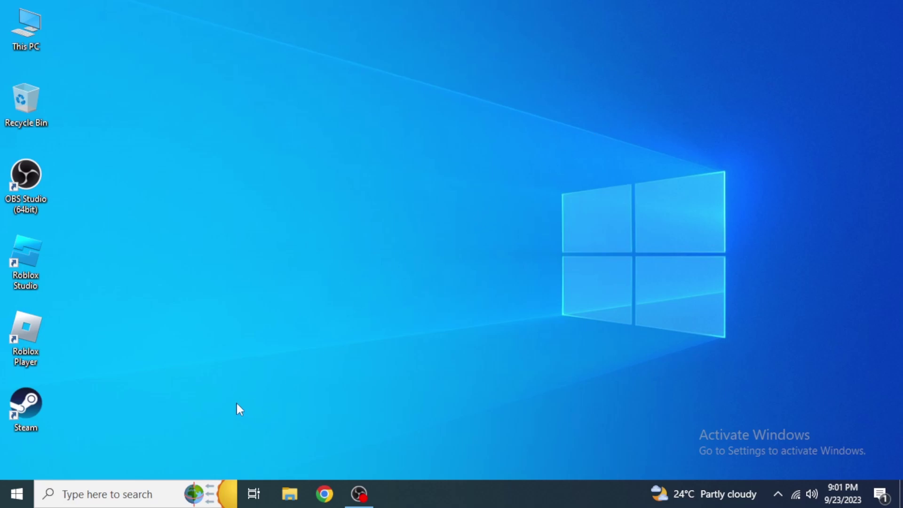
Enter %localappdata% in the Run dialog, found by searching 'run'.
{"action": "left_click", "coordinate": [156, 492]}
{"action": "type", "text": "r"}
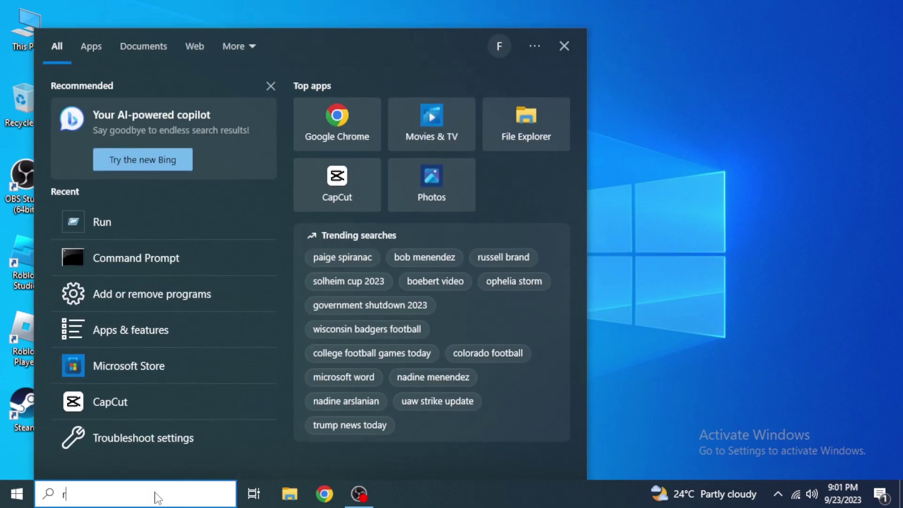
{"action": "type", "text": "un"}
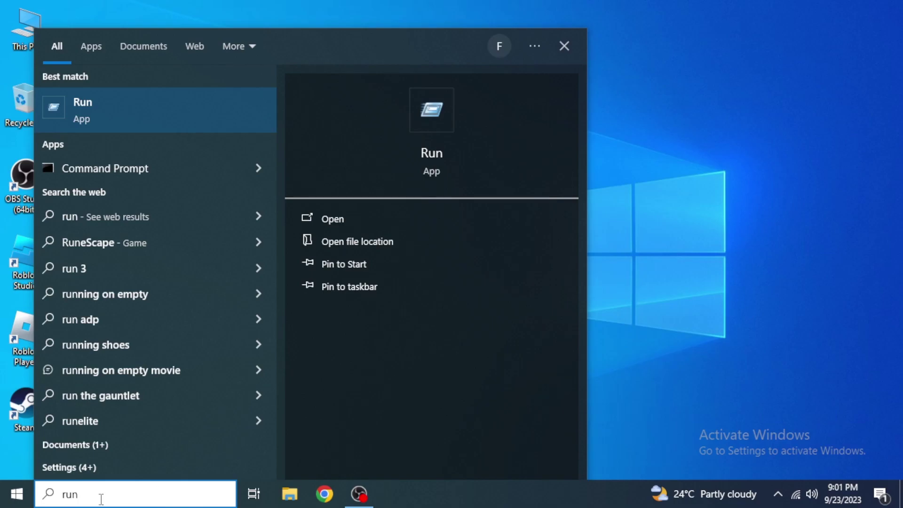
{"action": "left_click", "coordinate": [125, 125]}
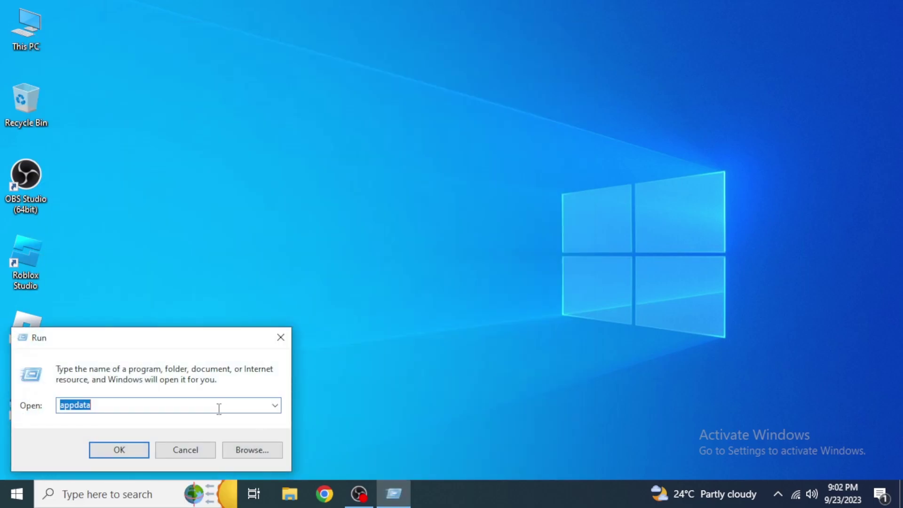
{"action": "type", "text": "%localapp"}
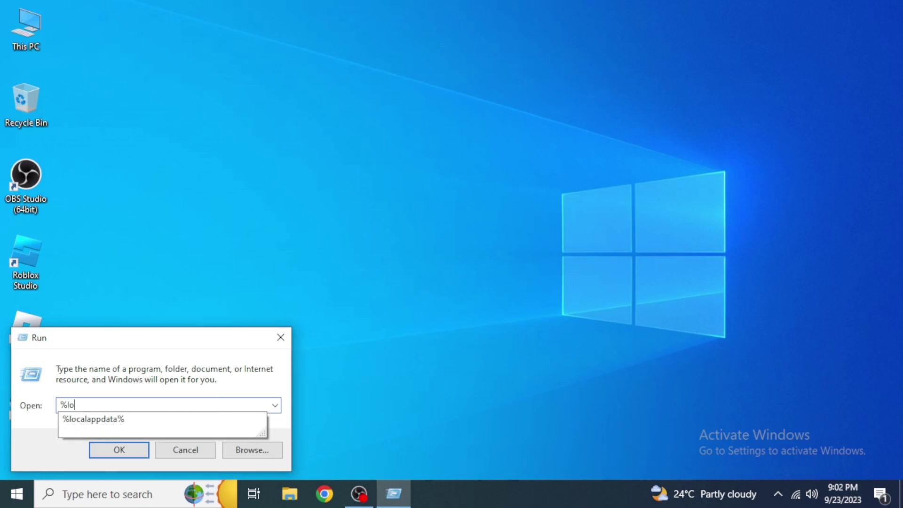
{"action": "type", "text": "data"}
{"action": "type", "text": "&"}
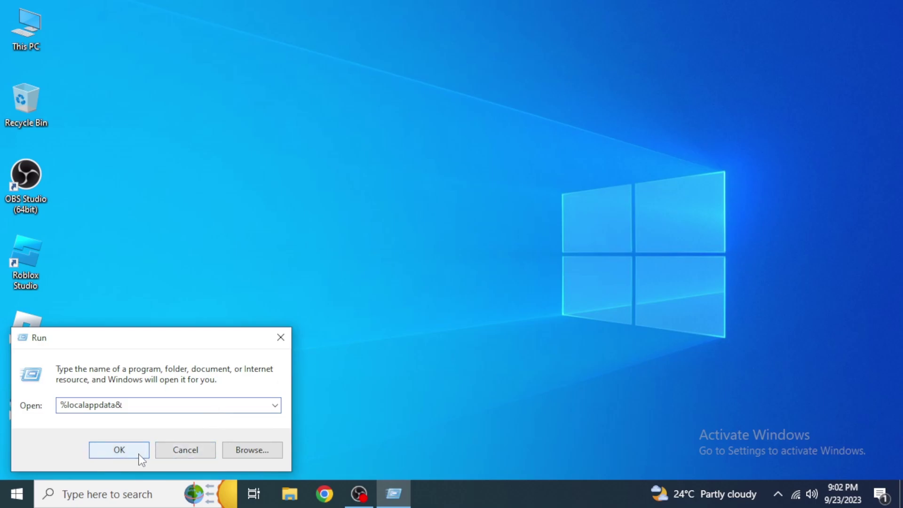
Open the AppData\Local folder and delete the Roblox folder inside it.
{"action": "left_click", "coordinate": [136, 459]}
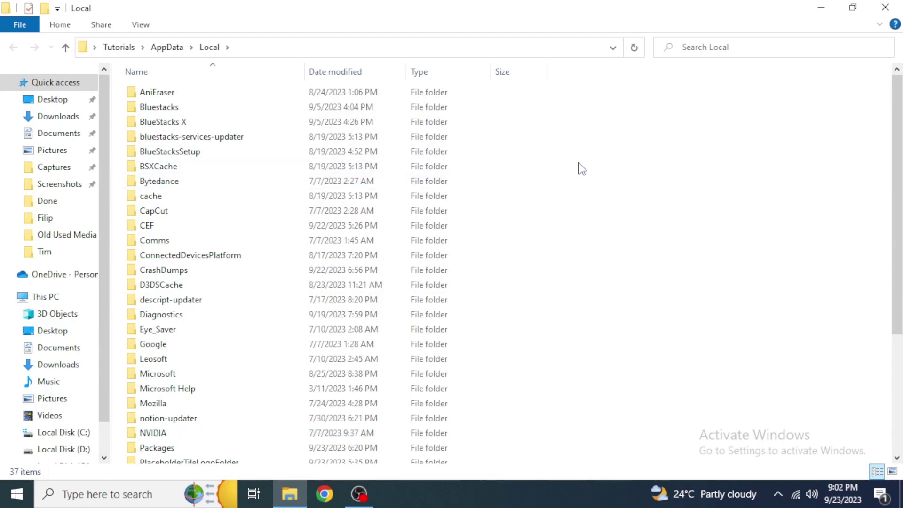
{"action": "scroll", "coordinate": [583, 169], "scroll_direction": "down", "scroll_amount": 2}
{"action": "scroll", "coordinate": [582, 168], "scroll_direction": "up", "scroll_amount": 2}
{"action": "scroll", "coordinate": [582, 168], "scroll_direction": "down", "scroll_amount": 4}
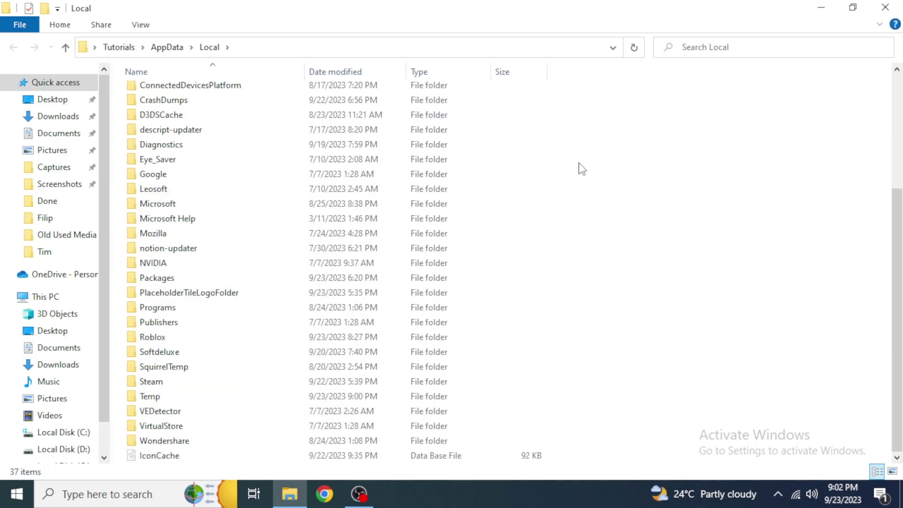
{"action": "left_click", "coordinate": [191, 339]}
{"action": "right_click", "coordinate": [192, 339]}
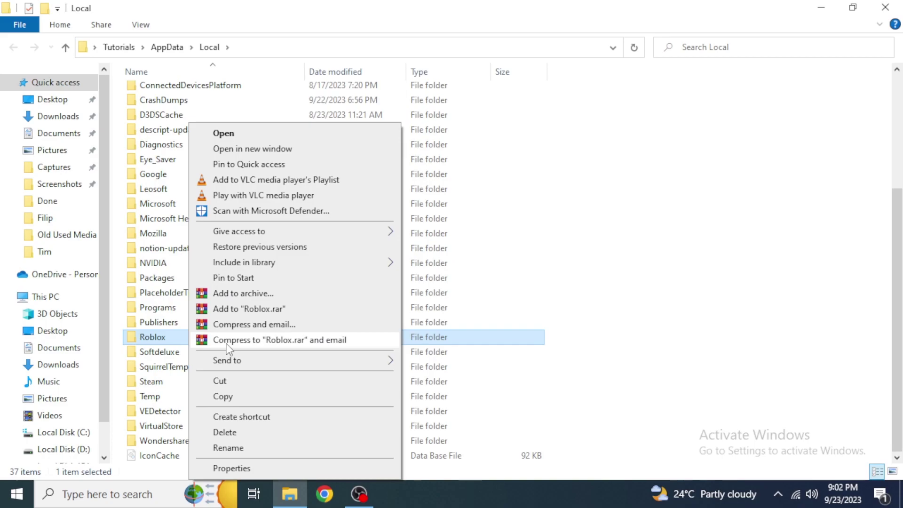
{"action": "left_click", "coordinate": [228, 432]}
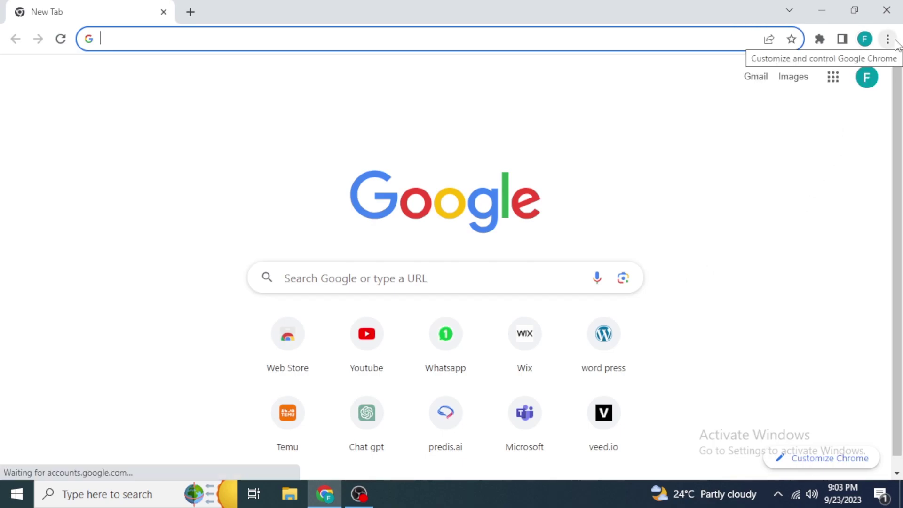
Go to Chrome Settings > Privacy and security > Third-party cookies.
{"action": "left_click", "coordinate": [889, 40]}
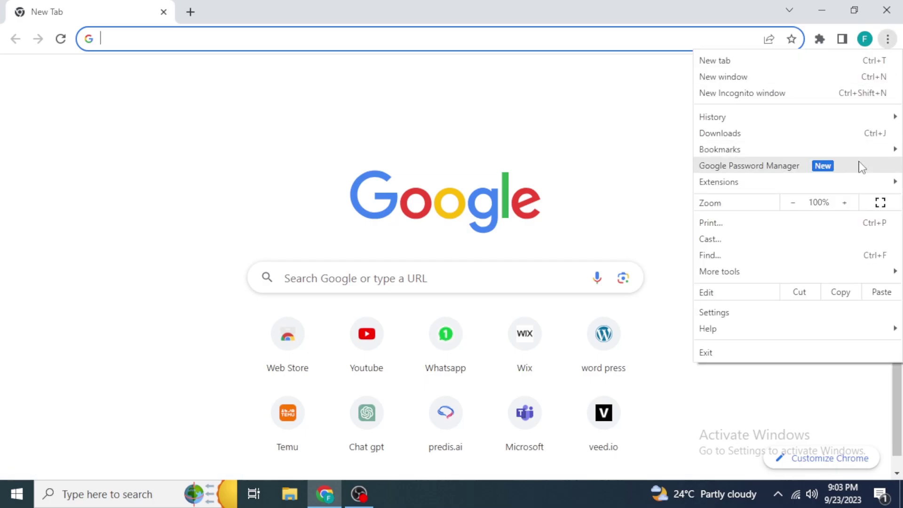
{"action": "left_click", "coordinate": [734, 316]}
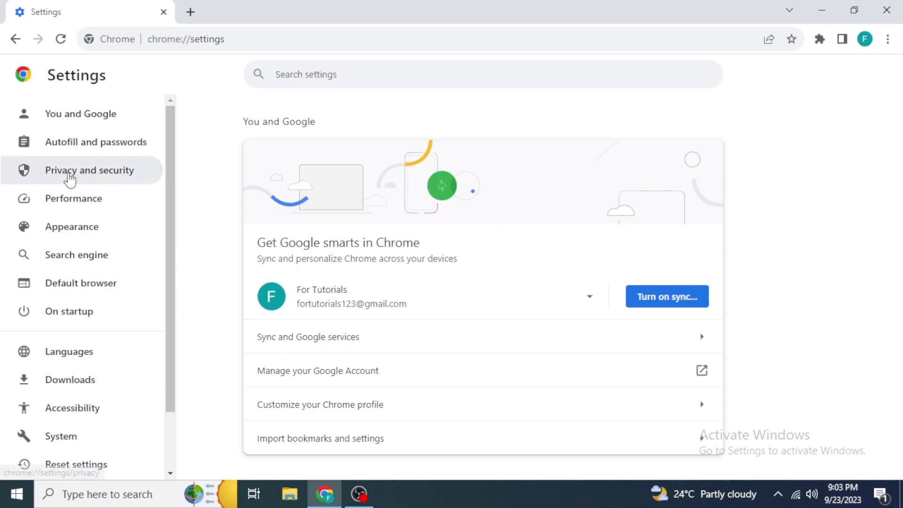
{"action": "left_click", "coordinate": [97, 179]}
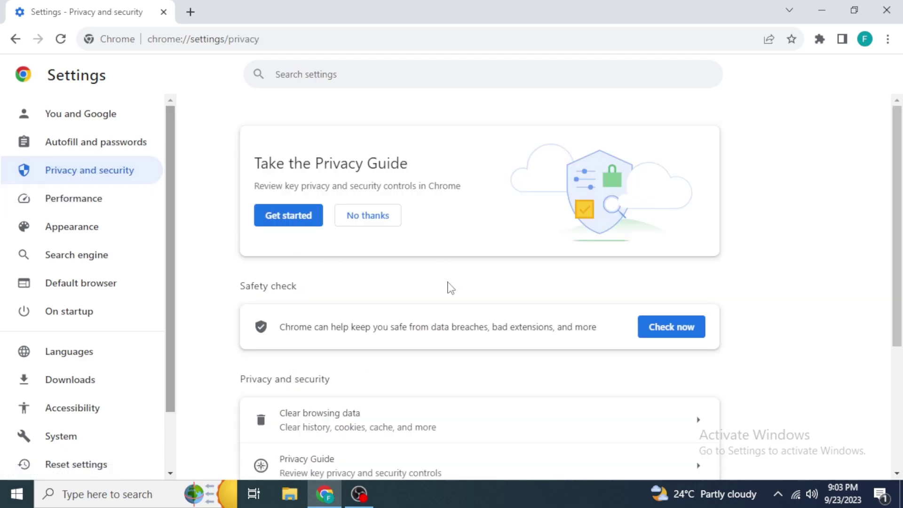
{"action": "scroll", "coordinate": [450, 288], "scroll_direction": "down", "scroll_amount": 4}
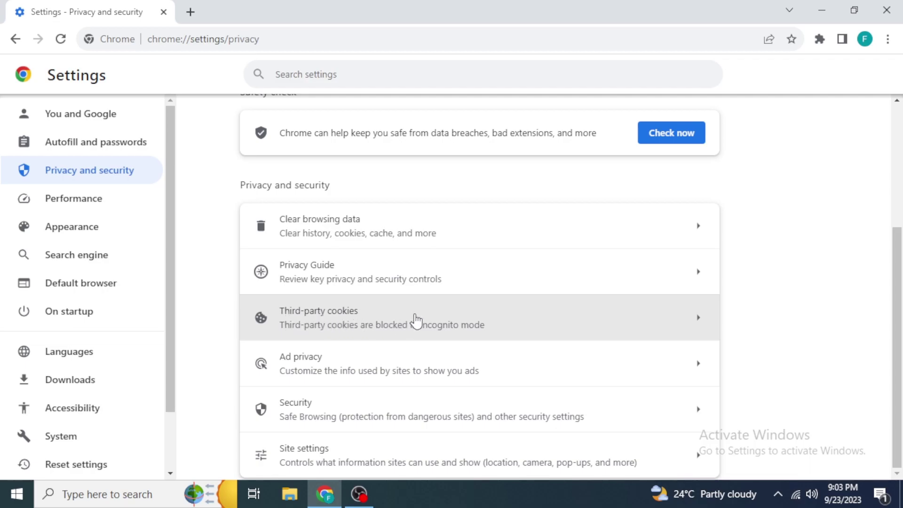
{"action": "left_click", "coordinate": [414, 319]}
{"action": "scroll", "coordinate": [414, 318], "scroll_direction": "down", "scroll_amount": 6}
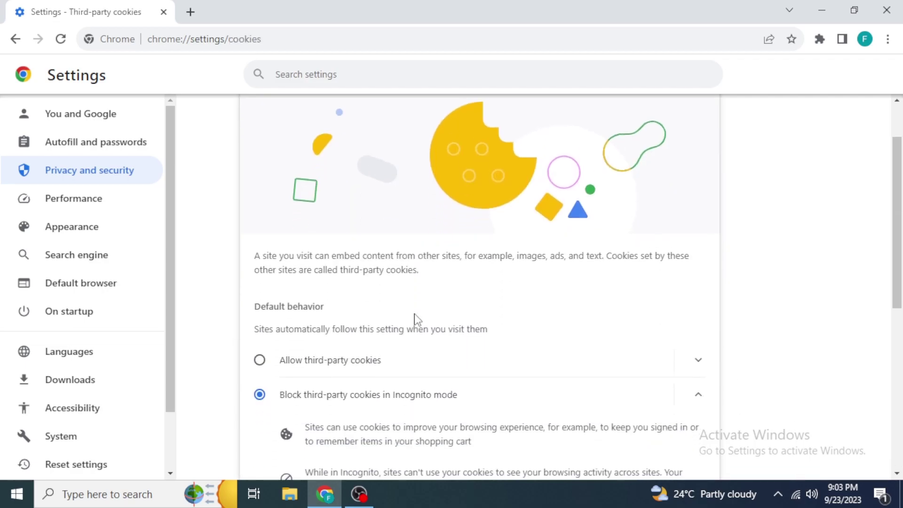
{"action": "scroll", "coordinate": [415, 318], "scroll_direction": "down", "scroll_amount": 3}
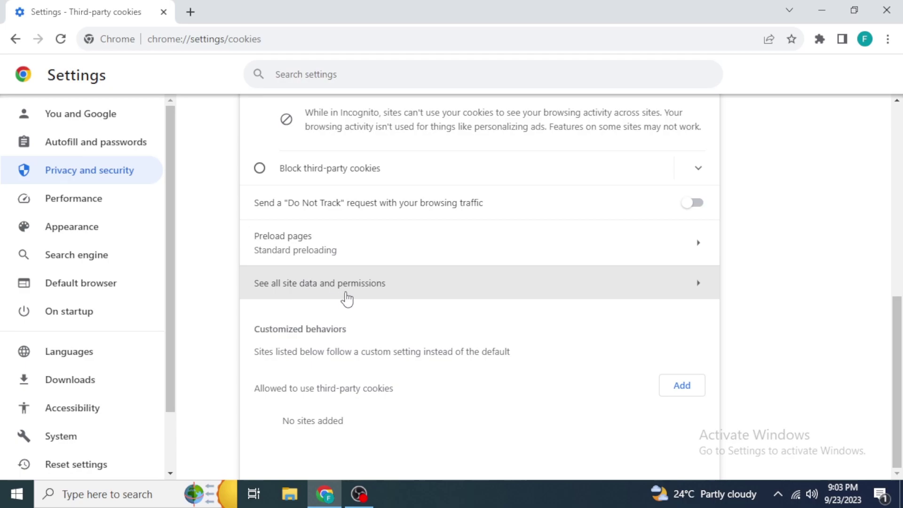
In All sites, clear roblox.com's stored site data and permissions.
{"action": "left_click", "coordinate": [411, 291]}
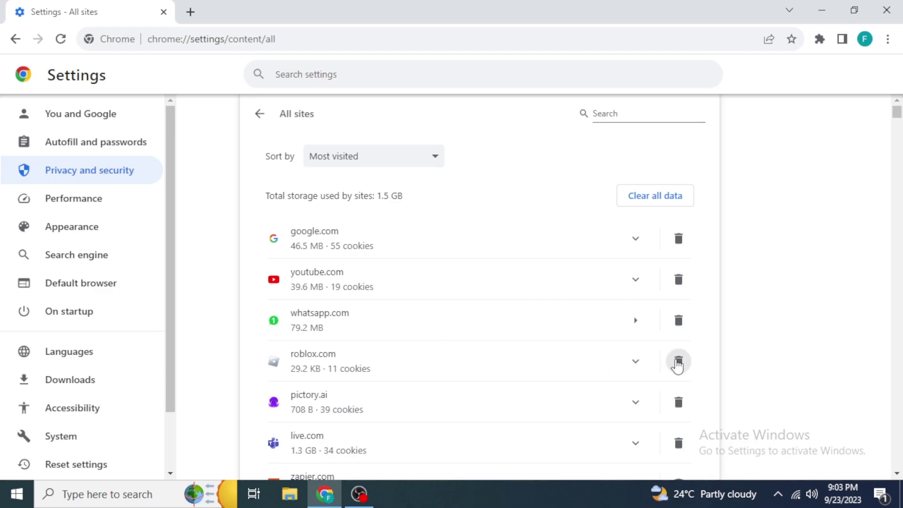
{"action": "left_click", "coordinate": [678, 364]}
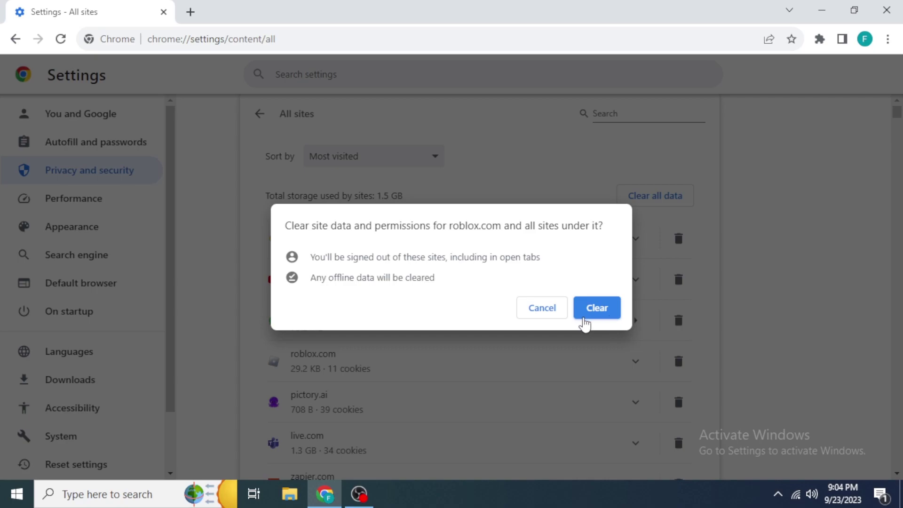
{"action": "left_click", "coordinate": [607, 318]}
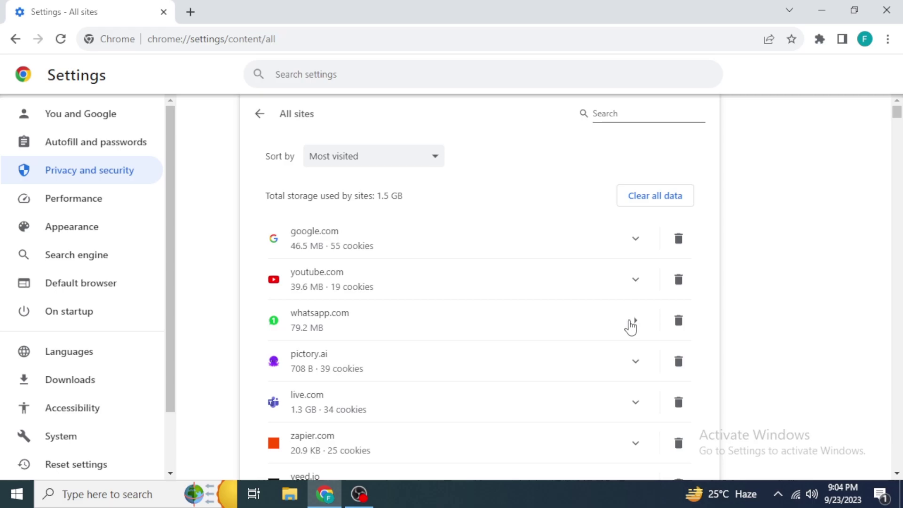
{"action": "scroll", "coordinate": [606, 347], "scroll_direction": "down", "scroll_amount": 3}
{"action": "scroll", "coordinate": [608, 349], "scroll_direction": "up", "scroll_amount": 3}
Close Chrome and open Control Panel by searching 'control'.
{"action": "left_click", "coordinate": [164, 12]}
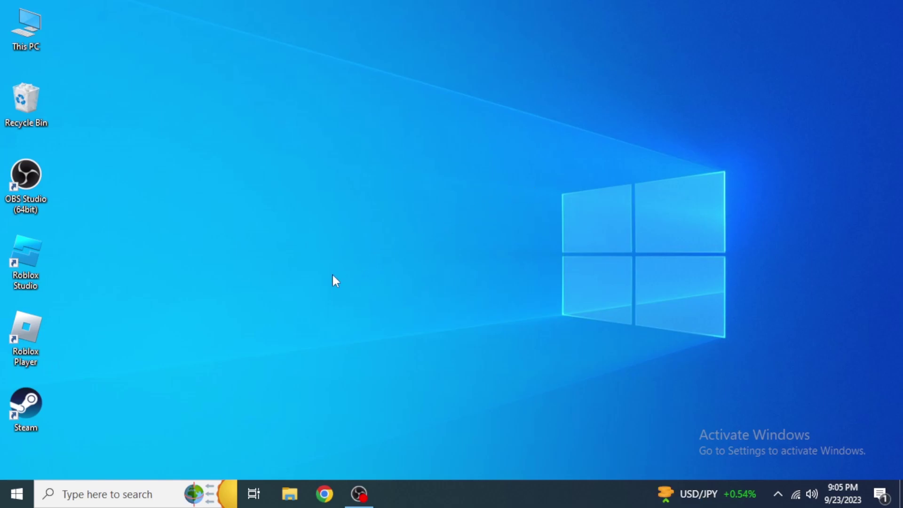
{"action": "left_click", "coordinate": [157, 498]}
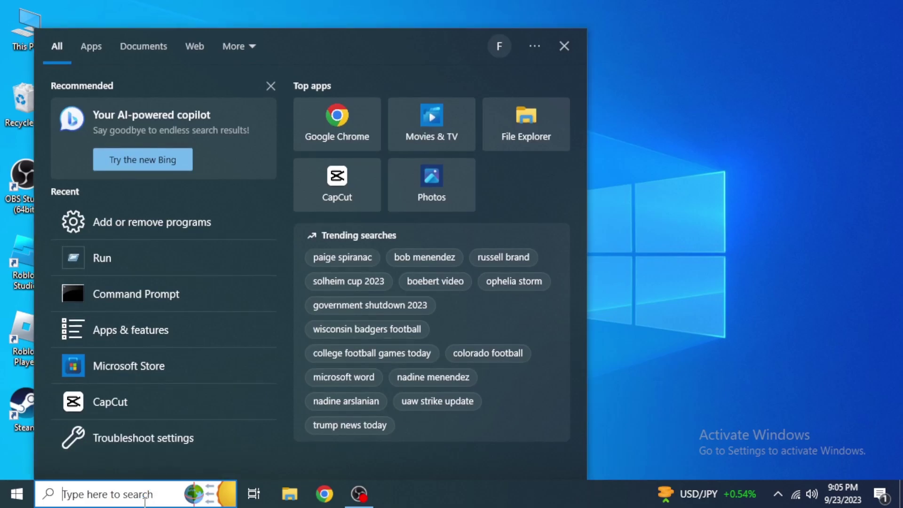
{"action": "type", "text": "control"}
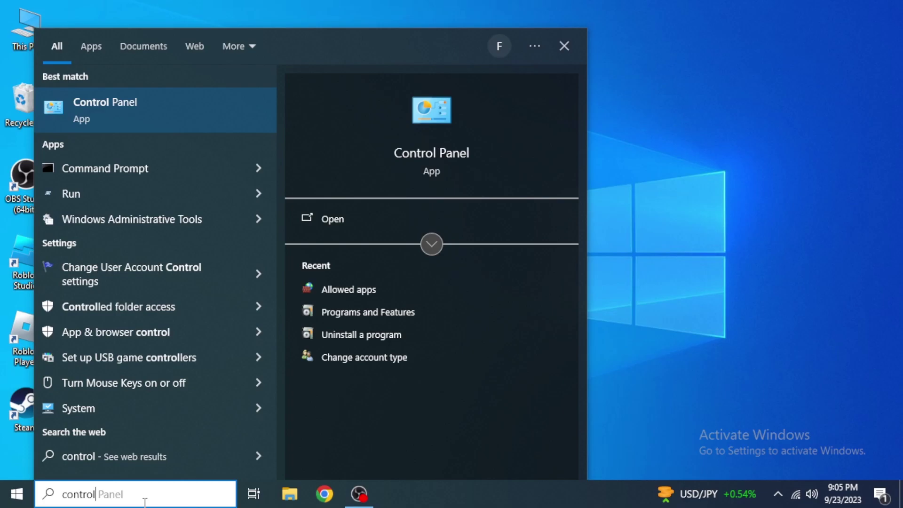
{"action": "left_click", "coordinate": [159, 94]}
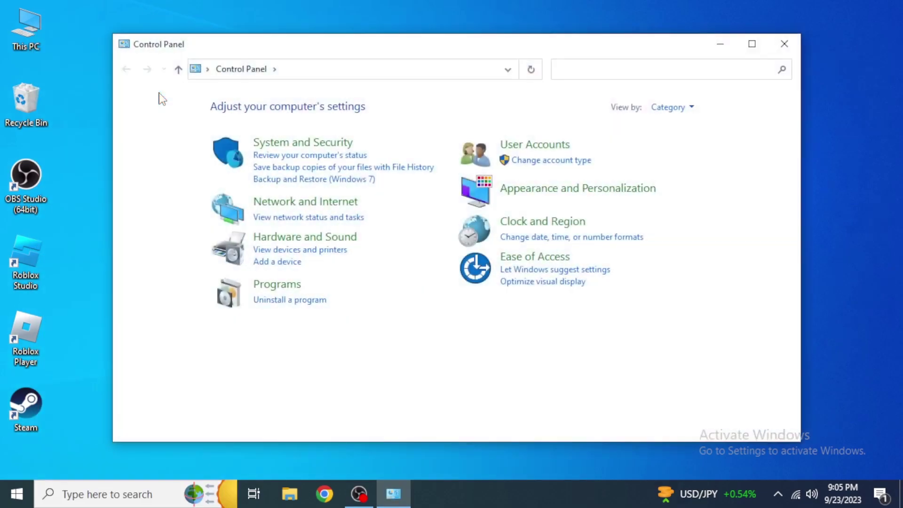
Uninstall Roblox Player for Tutorials from the installed programs list, confirming with Yes.
{"action": "left_click", "coordinate": [280, 301]}
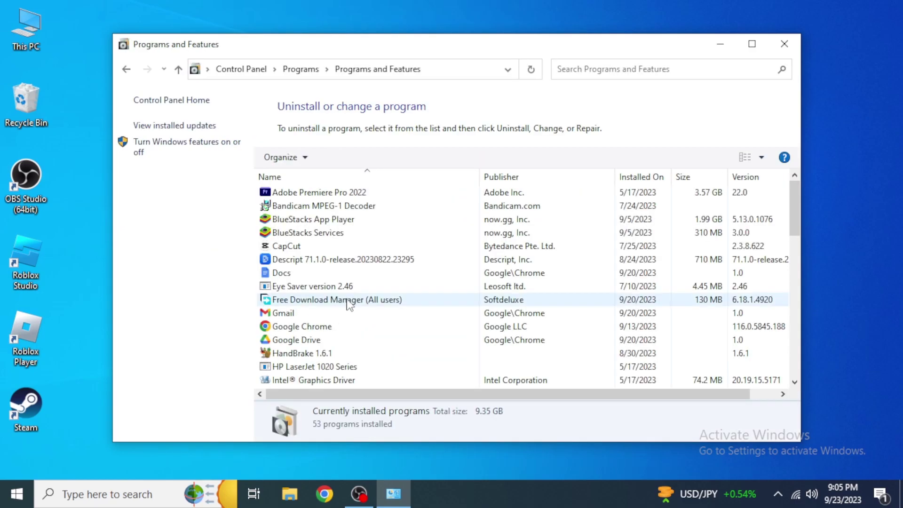
{"action": "scroll", "coordinate": [349, 303], "scroll_direction": "down", "scroll_amount": 13}
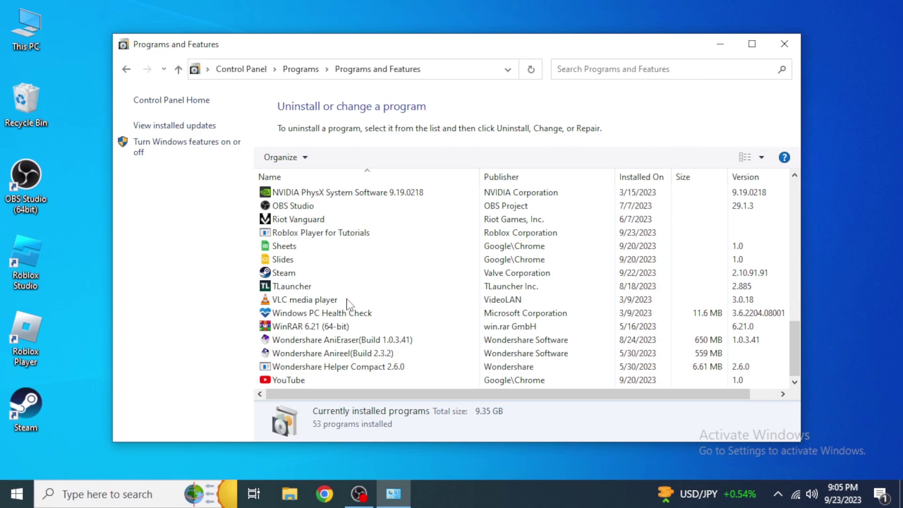
{"action": "scroll", "coordinate": [349, 303], "scroll_direction": "up", "scroll_amount": 1}
{"action": "left_click", "coordinate": [313, 274]}
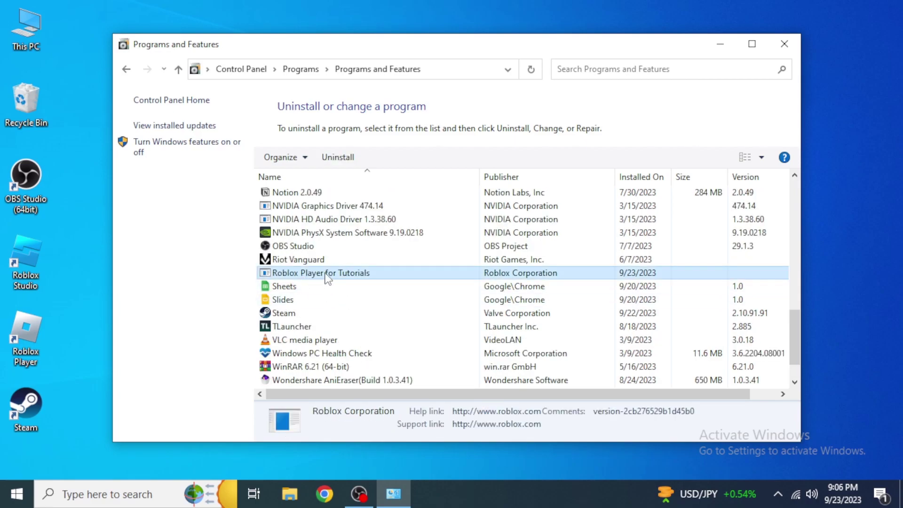
{"action": "right_click", "coordinate": [325, 275]}
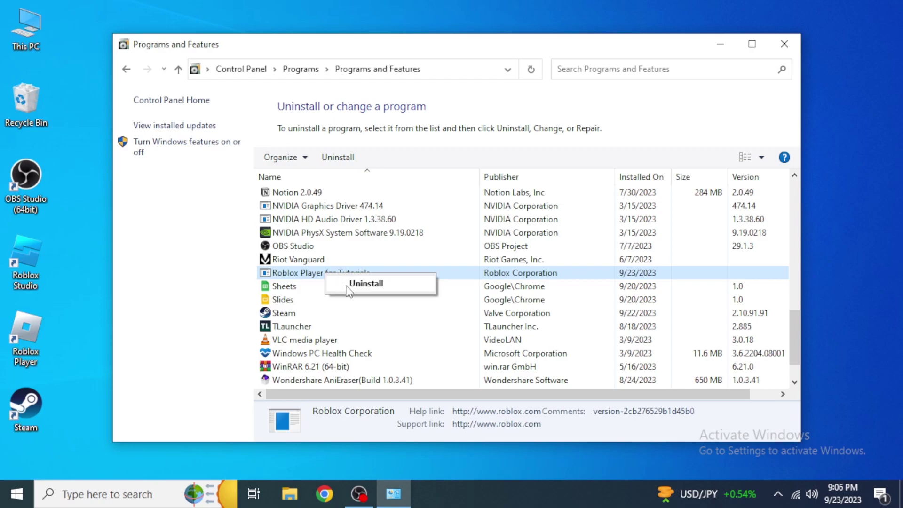
{"action": "left_click", "coordinate": [348, 289]}
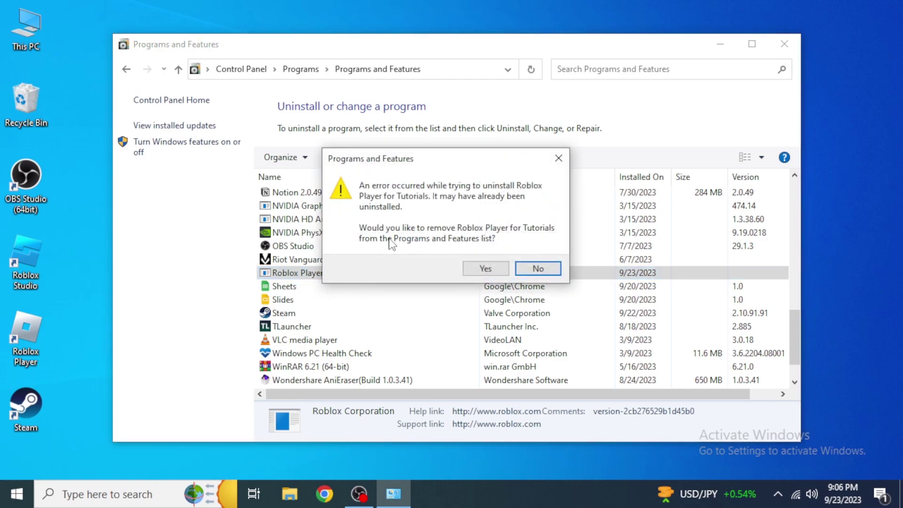
{"action": "left_click", "coordinate": [487, 272]}
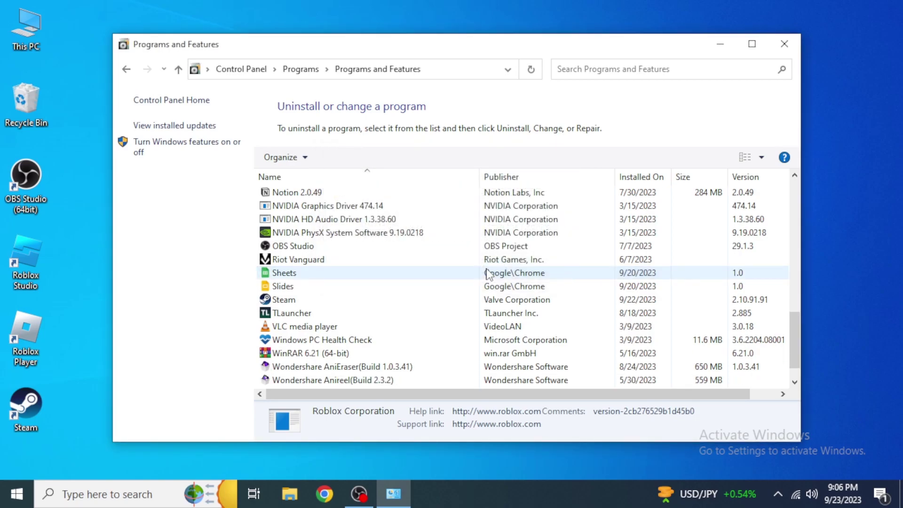
Close Programs and Features, launch Chrome and go to roblox.com.
{"action": "left_click", "coordinate": [795, 43]}
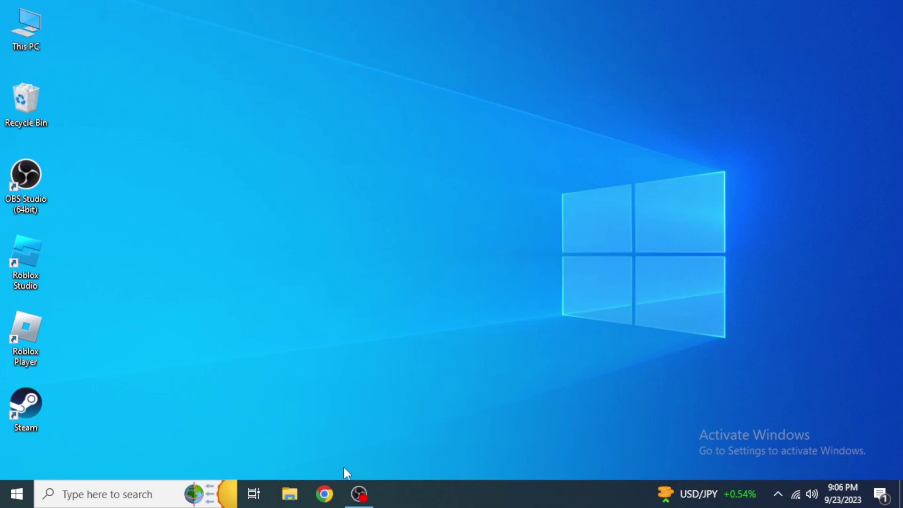
{"action": "left_click", "coordinate": [325, 494]}
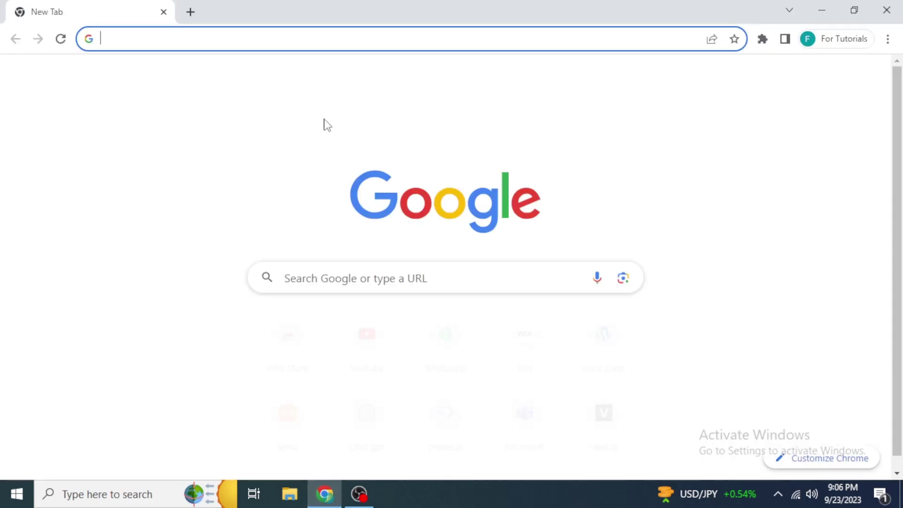
{"action": "type", "text": "roblox.com"}
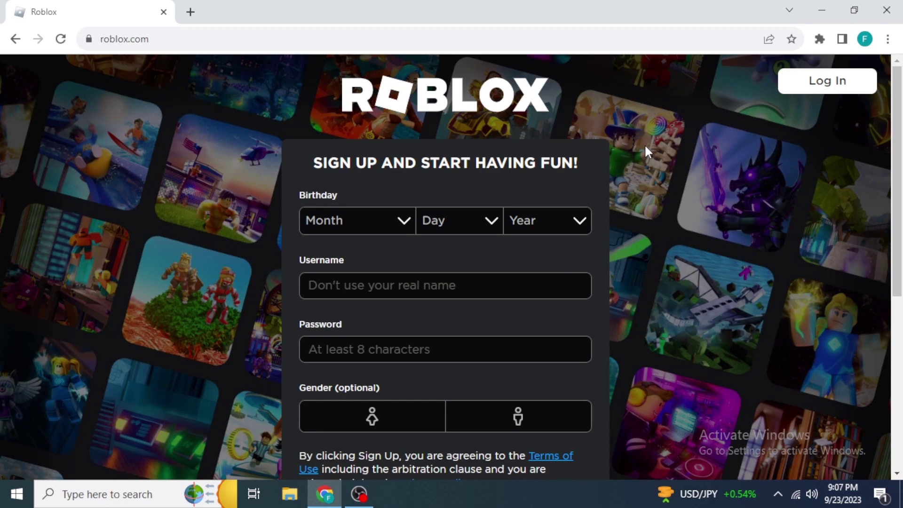
Sign in to the Roblox account from the Log In page.
{"action": "left_click", "coordinate": [816, 84]}
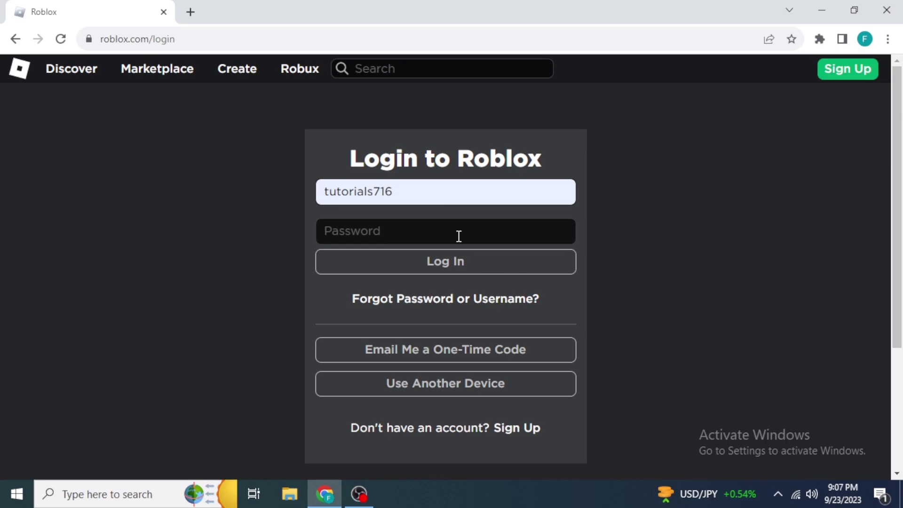
{"action": "left_click", "coordinate": [459, 235]}
{"action": "left_click", "coordinate": [470, 262]}
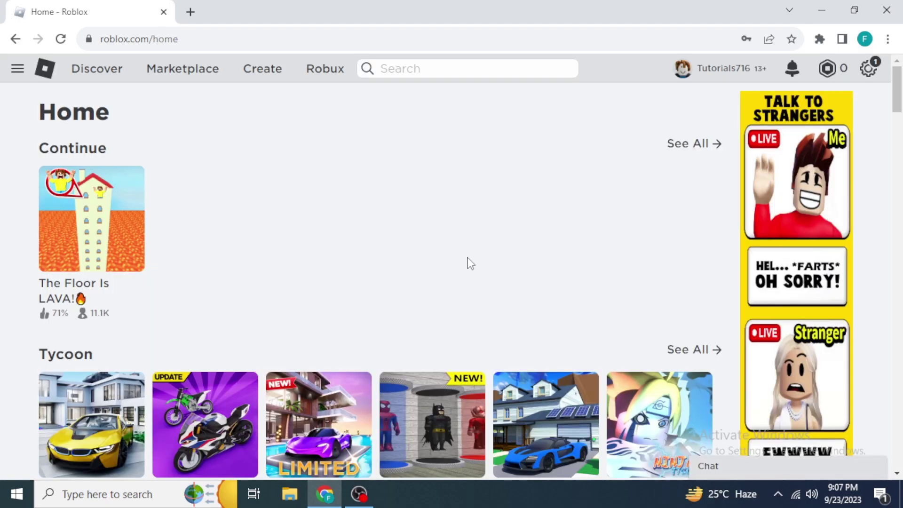
{"action": "scroll", "coordinate": [471, 263], "scroll_direction": "down", "scroll_amount": 2}
{"action": "scroll", "coordinate": [465, 262], "scroll_direction": "up", "scroll_amount": 2}
Play The Floor Is LAVA, cancel the app prompt, and run RobloxPlayerInstaller (1).exe.
{"action": "left_click", "coordinate": [131, 251]}
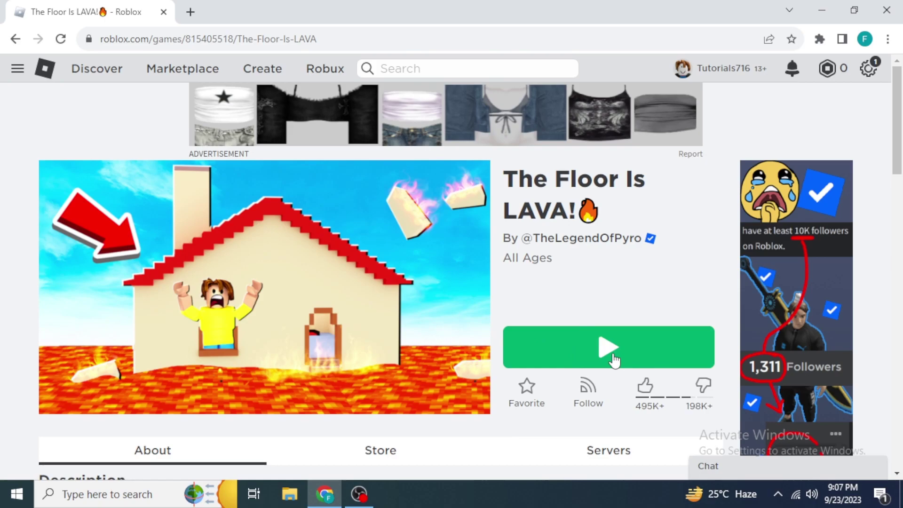
{"action": "left_click", "coordinate": [661, 357]}
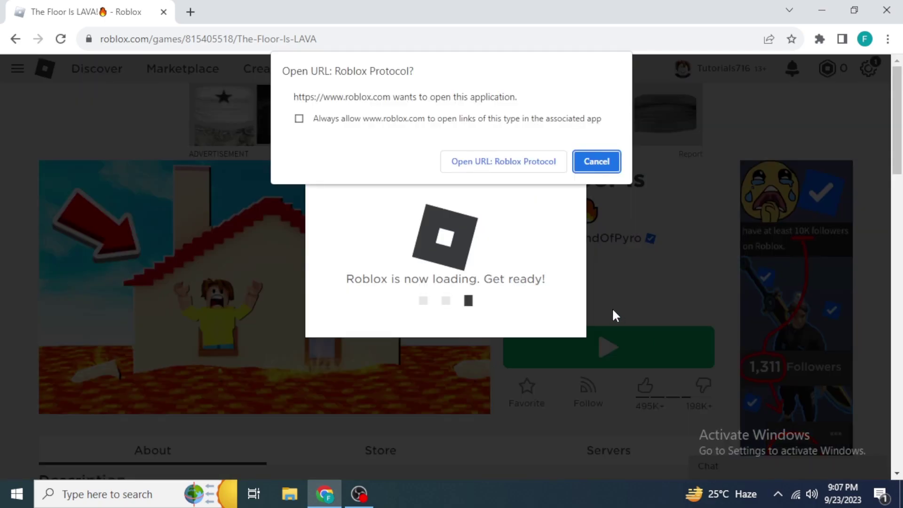
{"action": "left_click", "coordinate": [512, 160]}
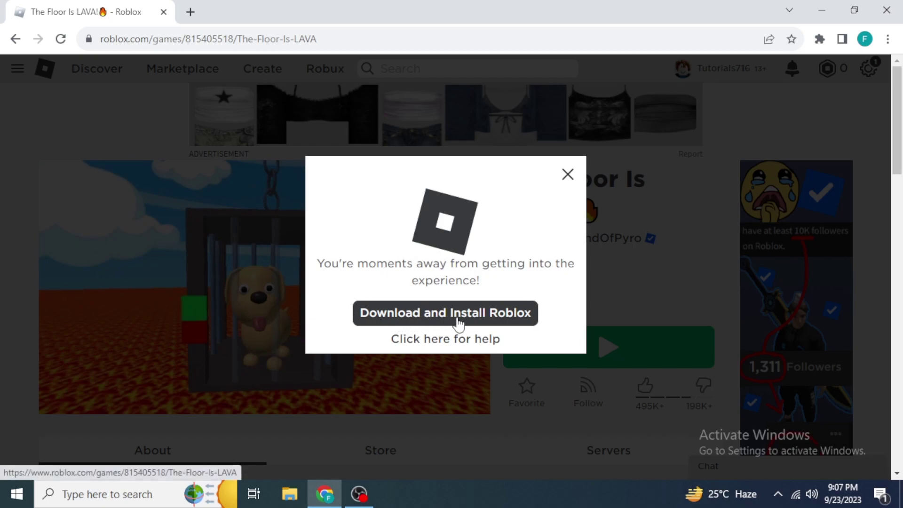
{"action": "left_click", "coordinate": [417, 315]}
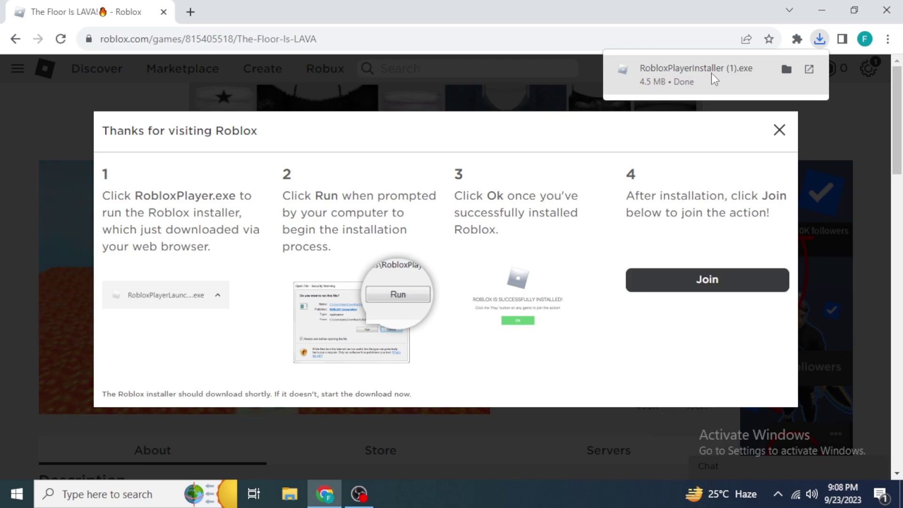
{"action": "left_click", "coordinate": [713, 80]}
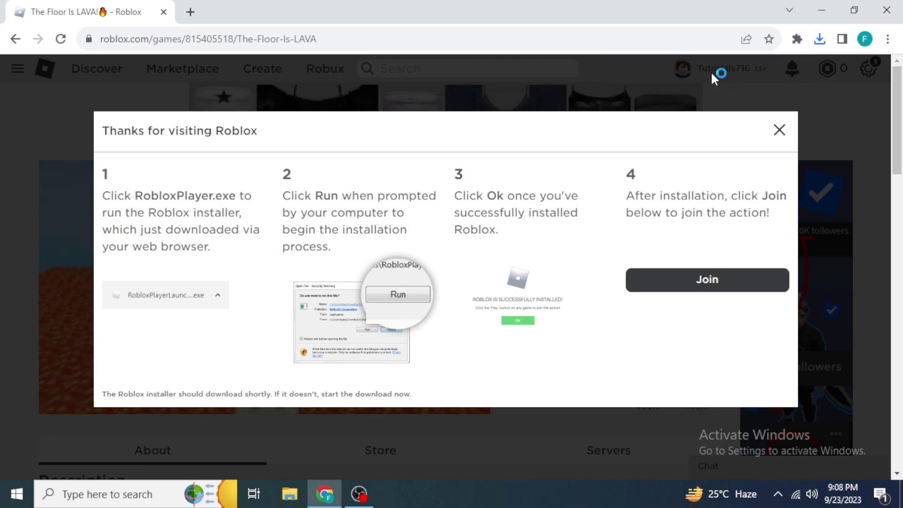